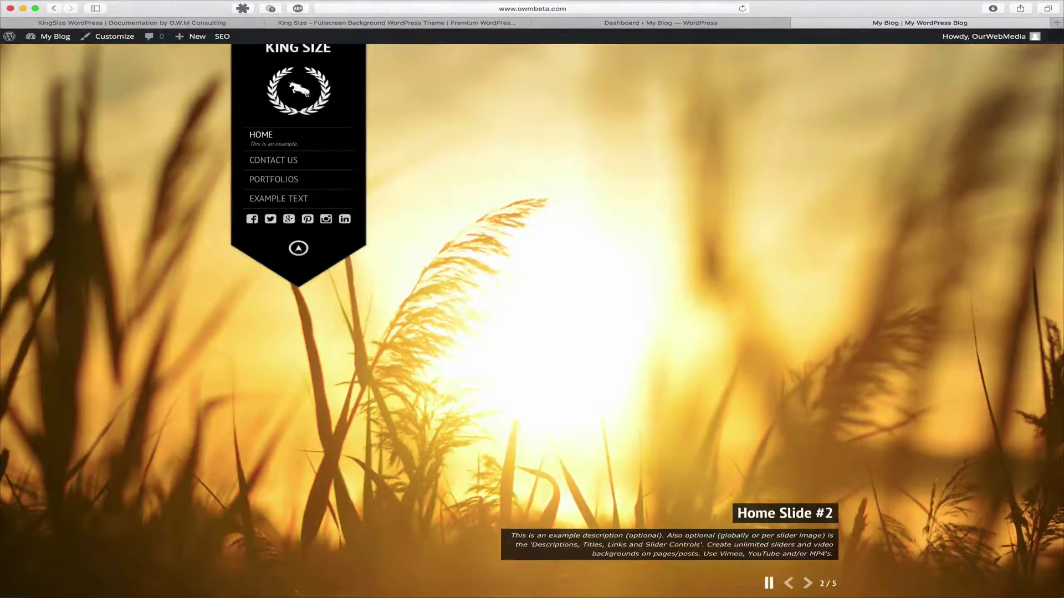
From the Dashboard, list all Slider items: Home Slides #1–#5 and Post Slides #1–#3
left_click(618, 25)
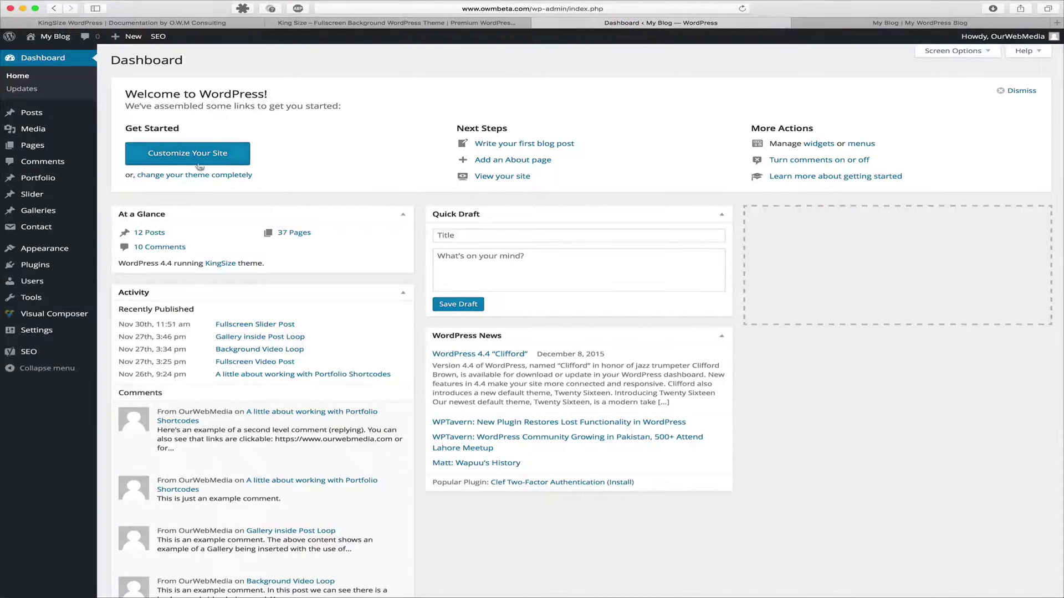
mouse_move(78, 195)
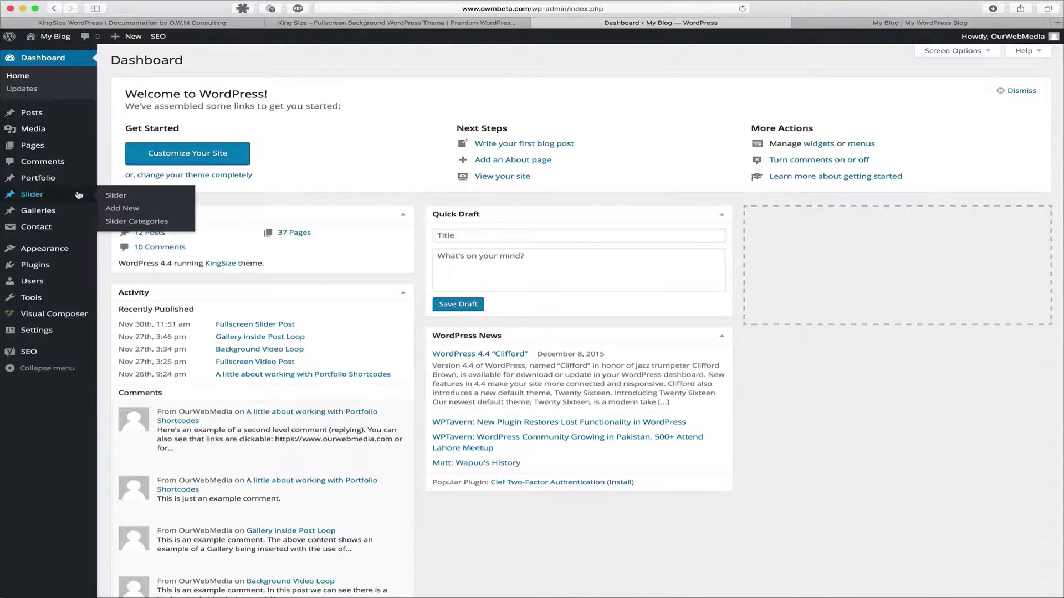
left_click(117, 196)
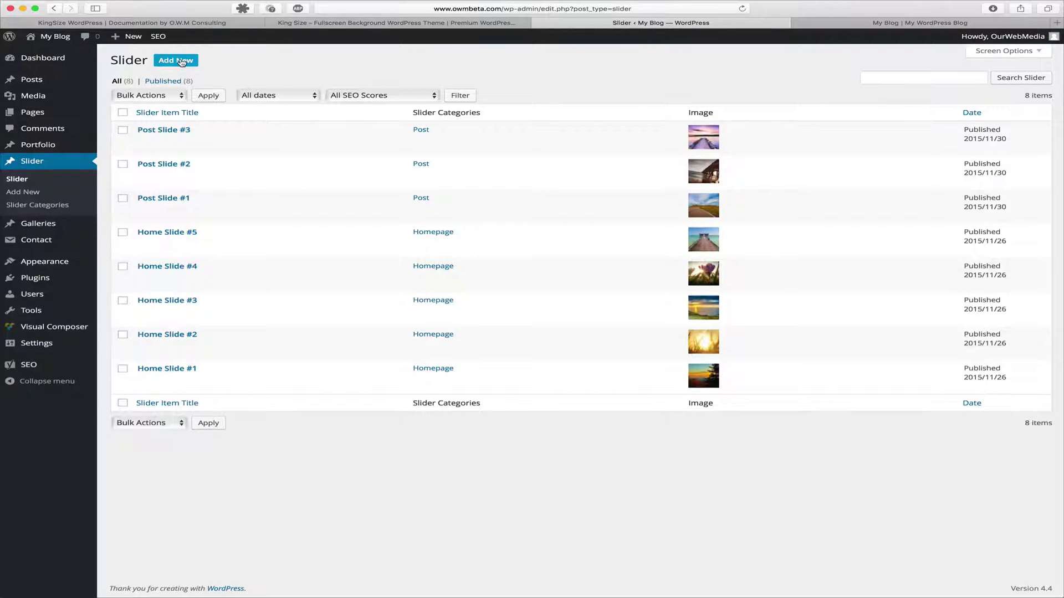
mouse_move(143, 383)
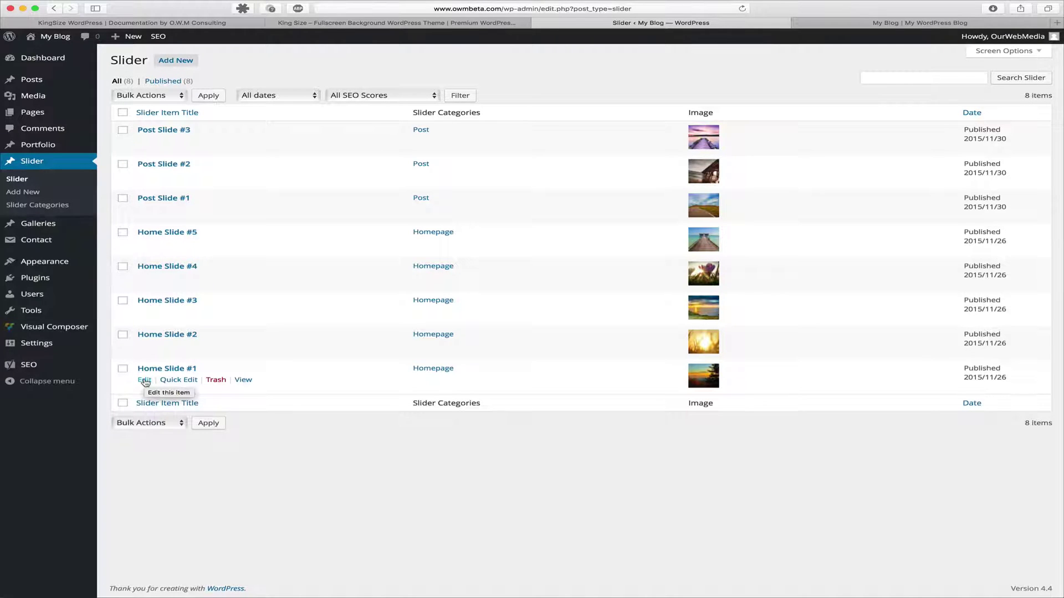
Open Home Slide #1 for editing and review its description text
left_click(145, 382)
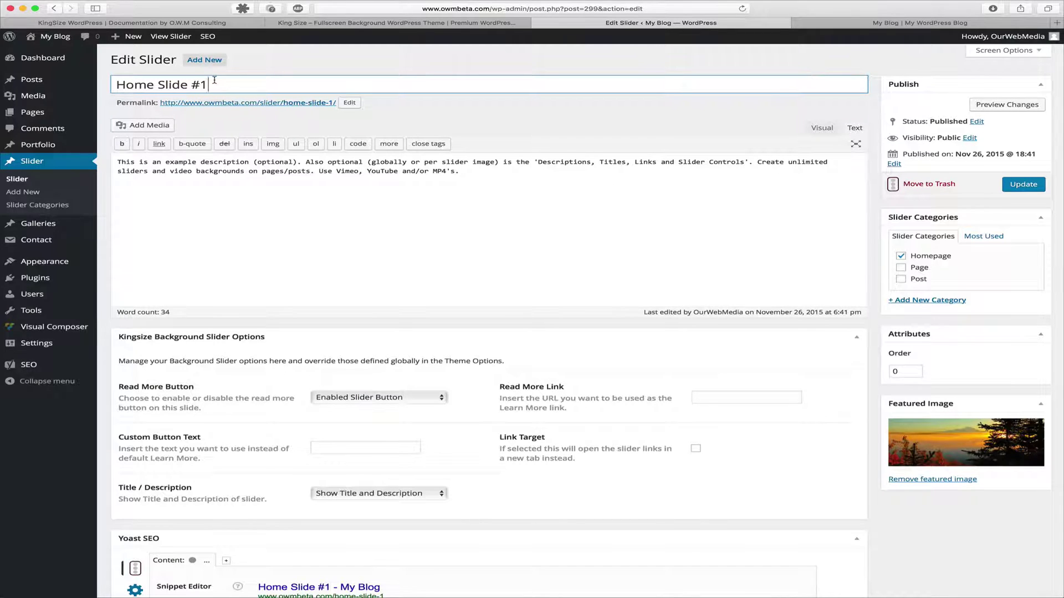
left_click(470, 187)
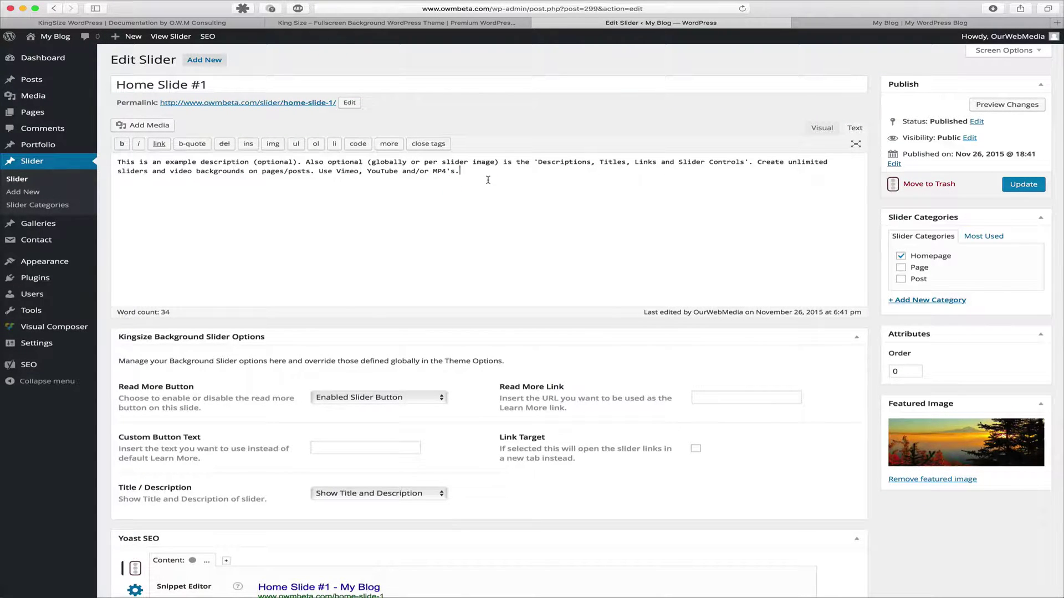
left_click_drag(459, 173, 117, 160)
left_click(252, 226)
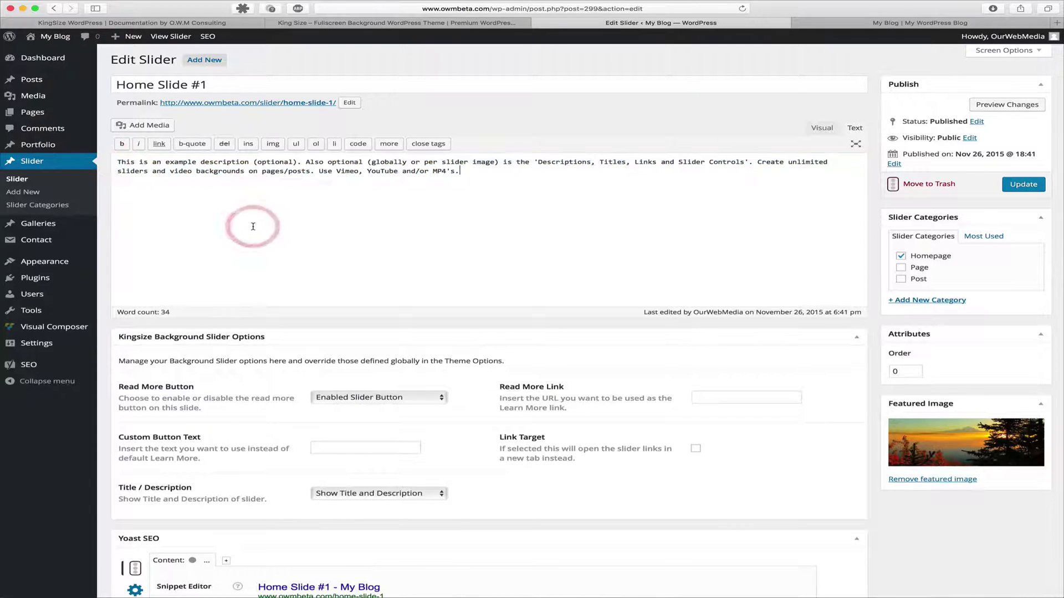
Inspect the Kingsize Background Slider Options, including custom button text and read more link fields
scroll(252, 226, "down", 3)
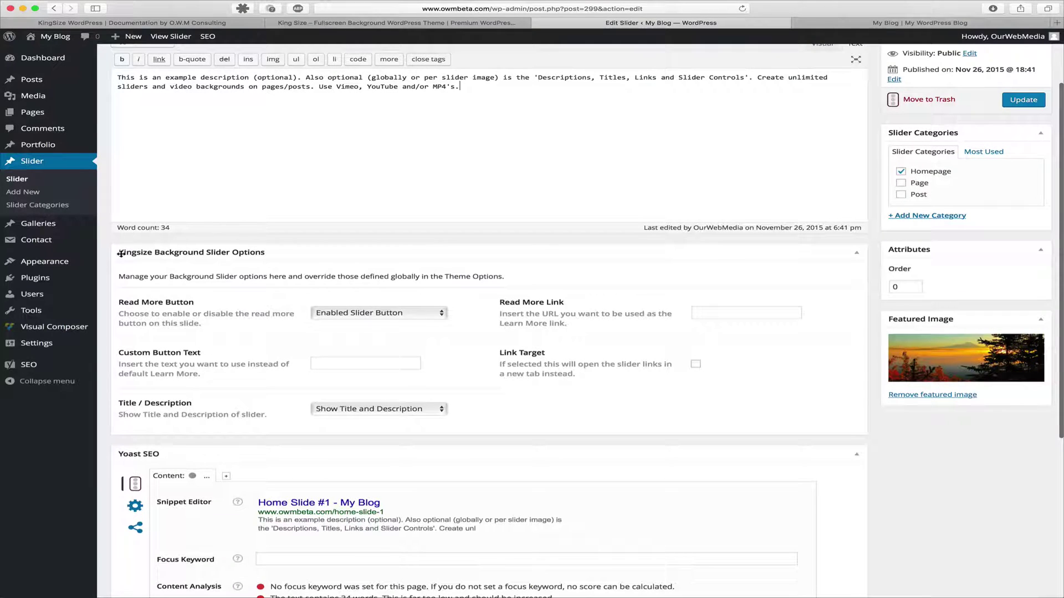
left_click(116, 254)
left_click(116, 254)
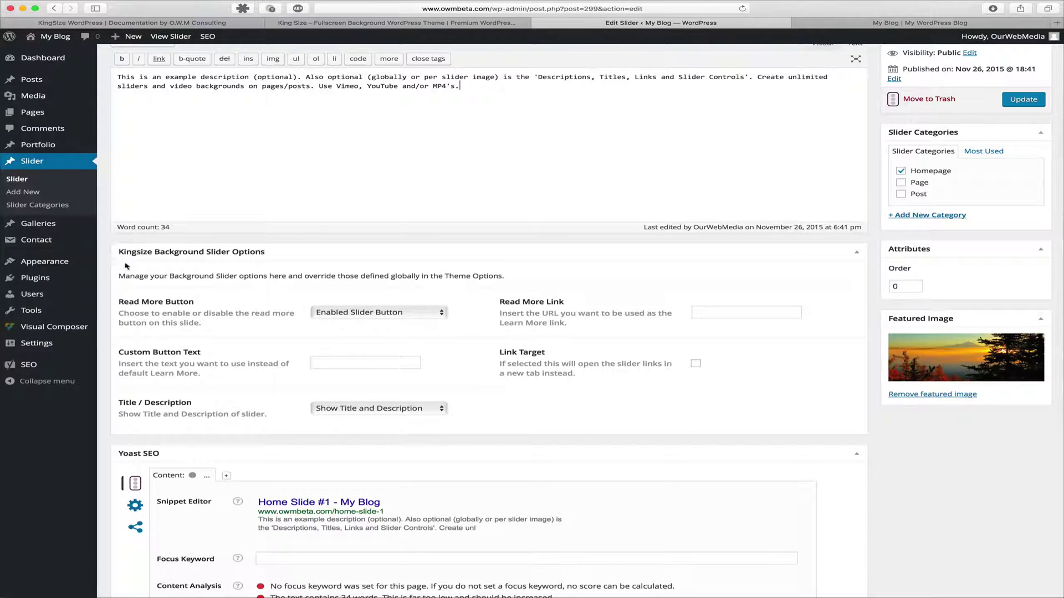
scroll(146, 308, "down", 1)
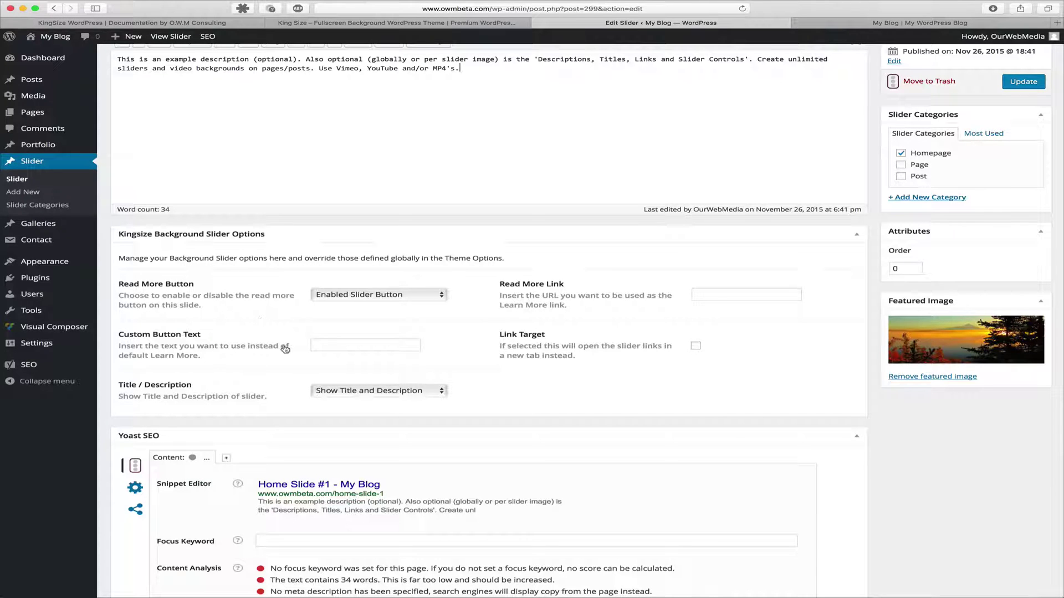
left_click(319, 345)
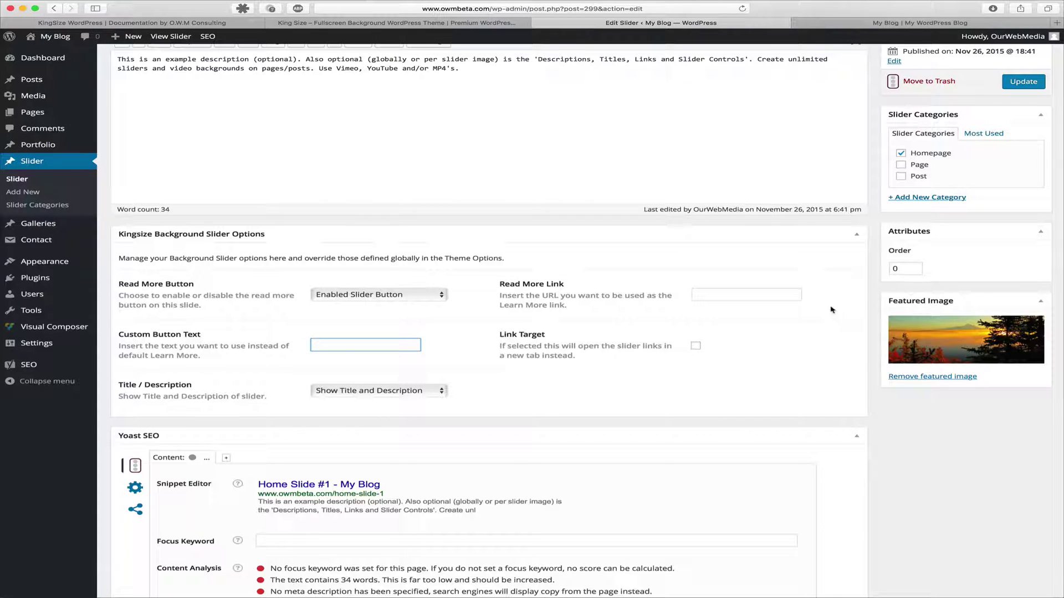
left_click(782, 293)
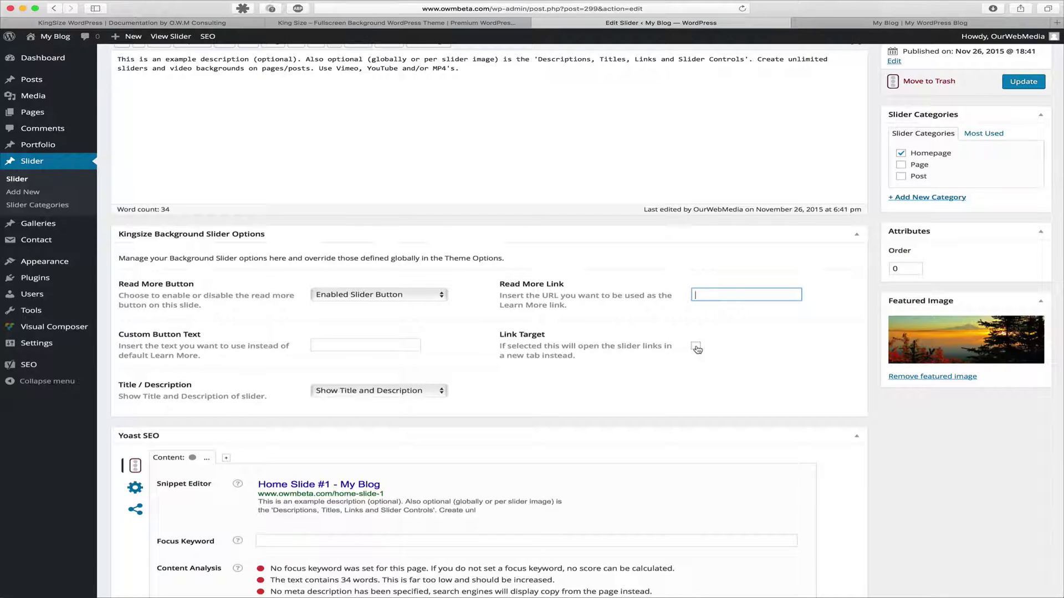
scroll(696, 349, "up", 3)
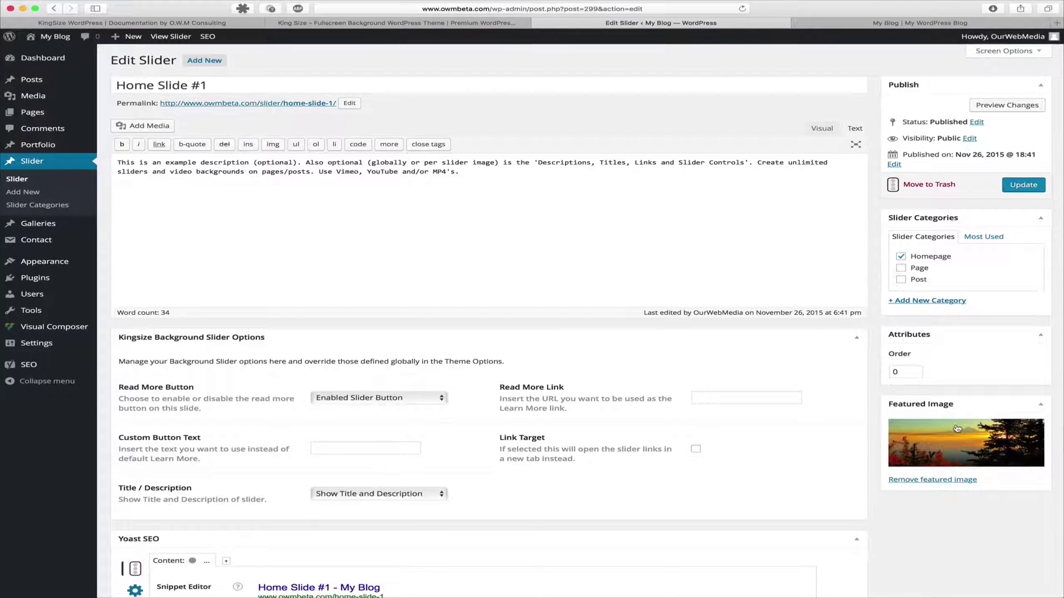
Replace Home Slide #1's featured image with the golden sunlit grass photo from the Media Library
left_click(918, 481)
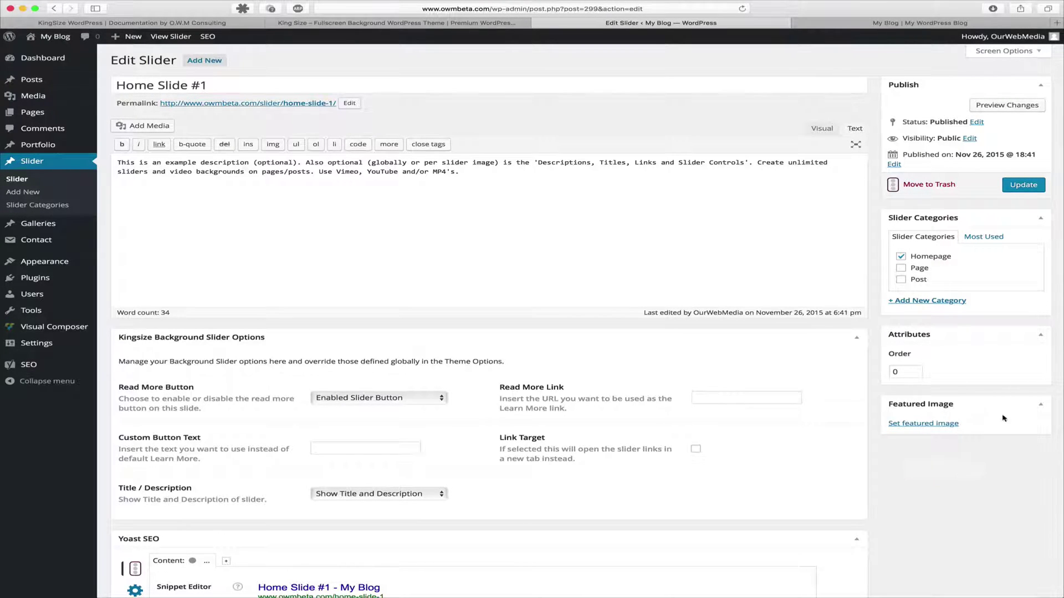
left_click(928, 423)
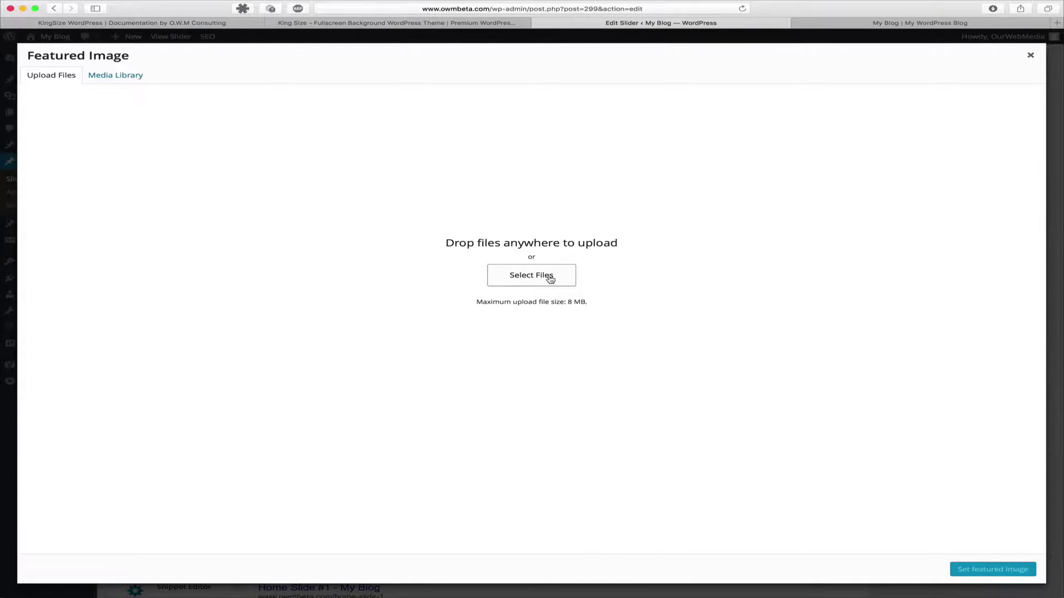
left_click(114, 81)
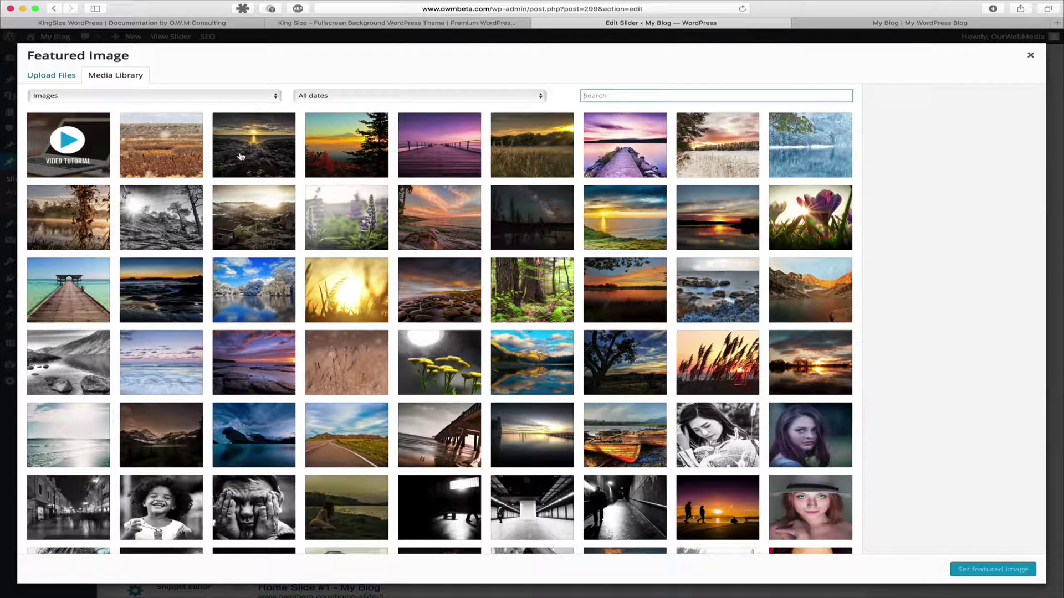
scroll(325, 193, "down", 4)
scroll(325, 193, "down", 3)
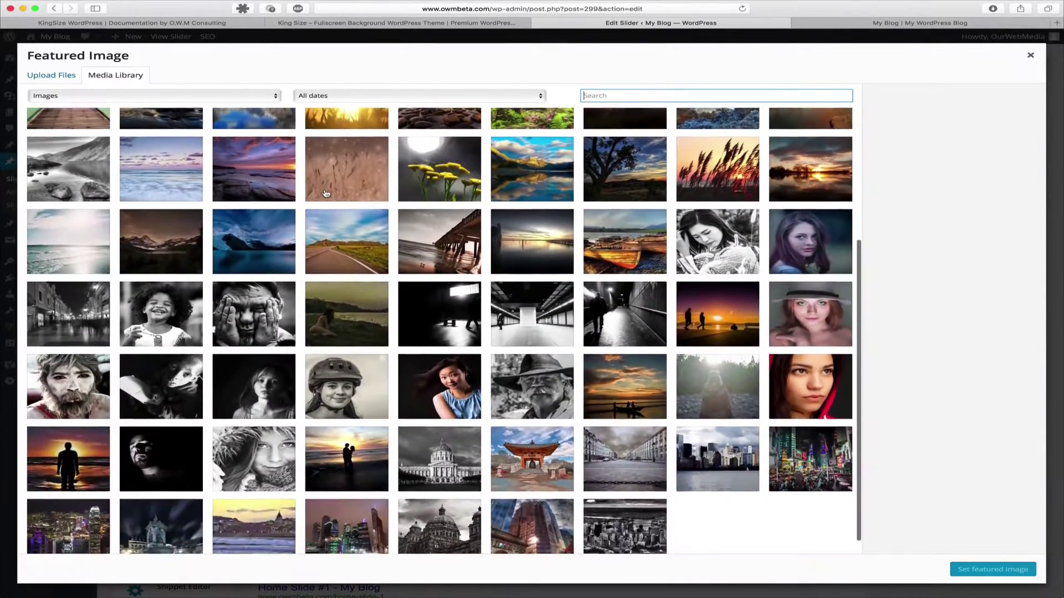
scroll(348, 228, "up", 5)
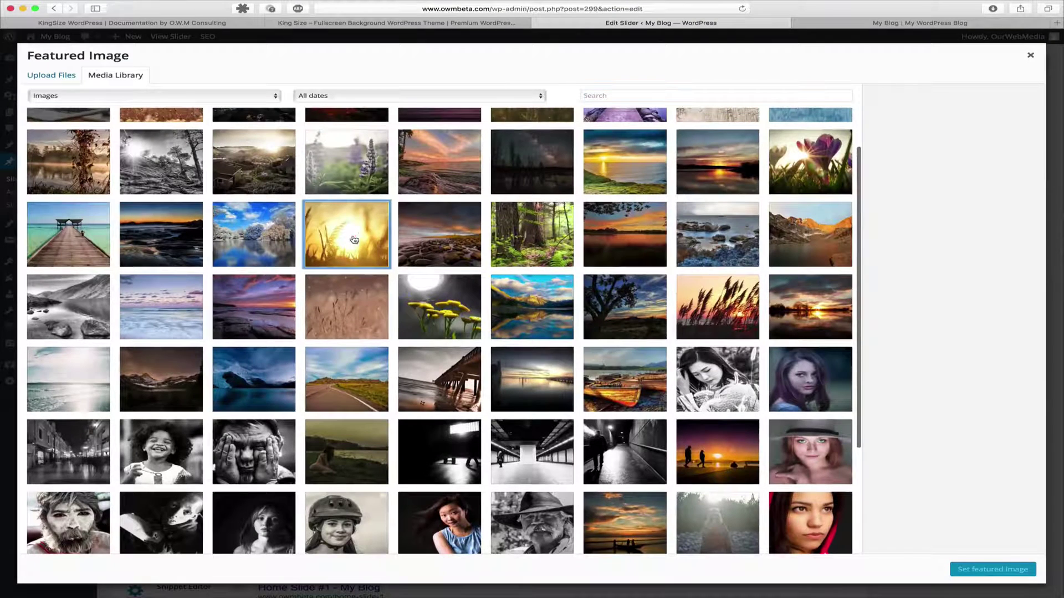
left_click(348, 228)
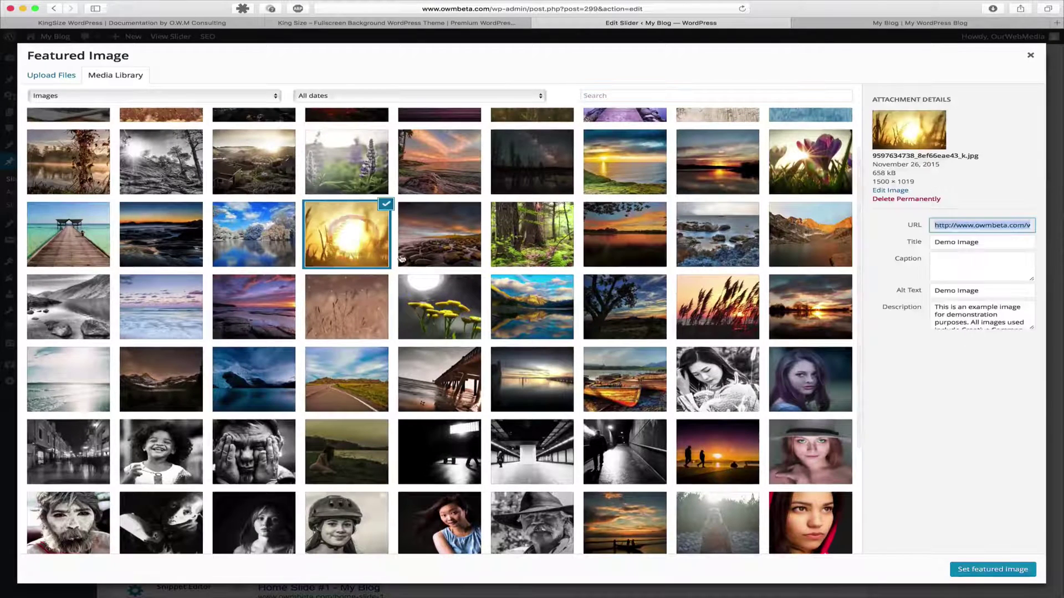
left_click(992, 570)
scroll(885, 334, "down", 2)
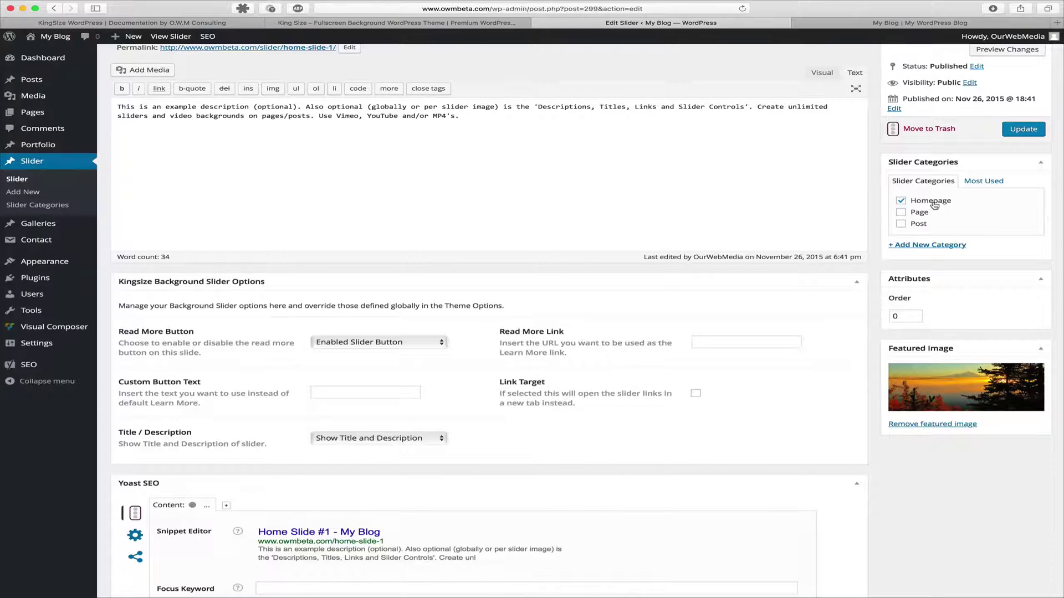
Reveal the Add New Category form in Home Slide #1's Slider Categories box
left_click(922, 245)
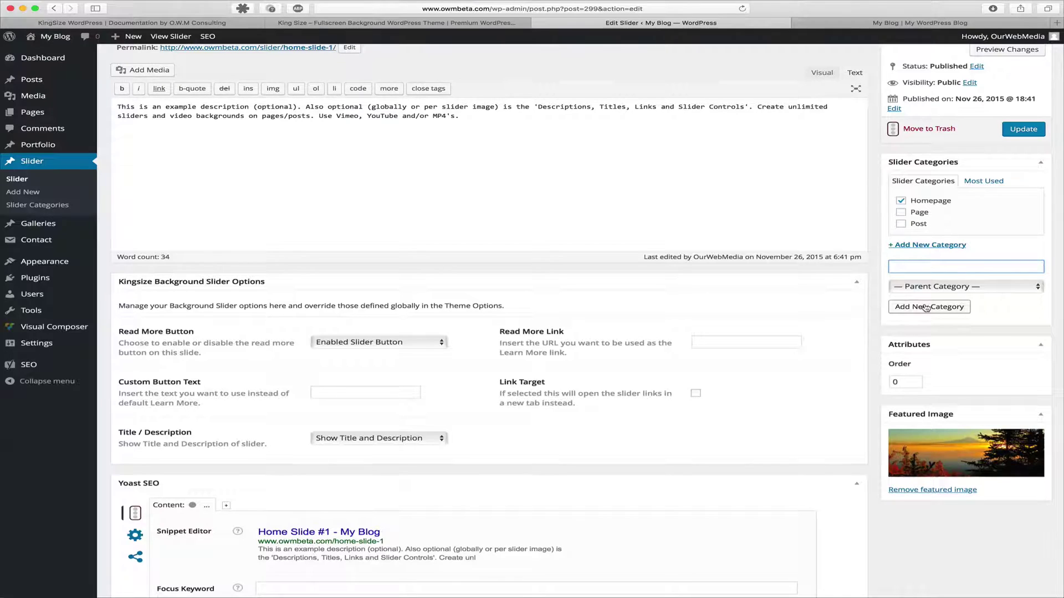
scroll(927, 309, "up", 2)
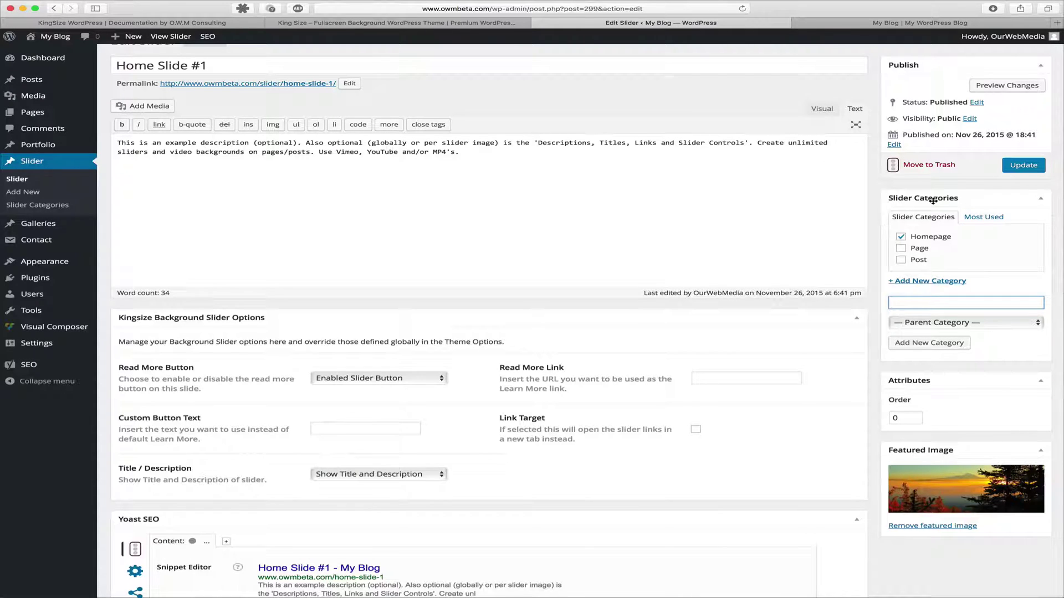
scroll(942, 196, "up", 1)
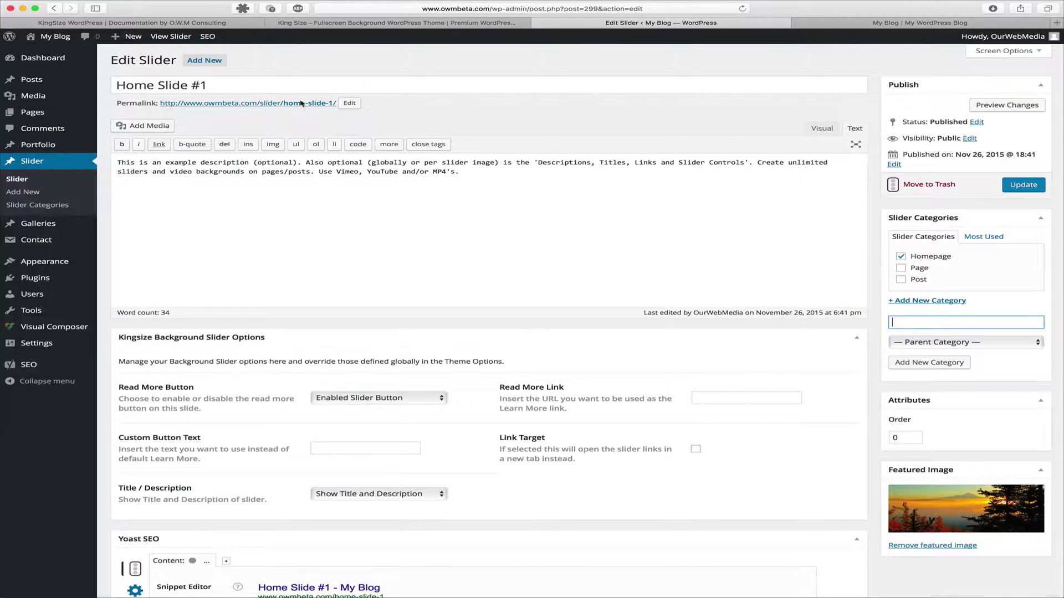
left_click(58, 205)
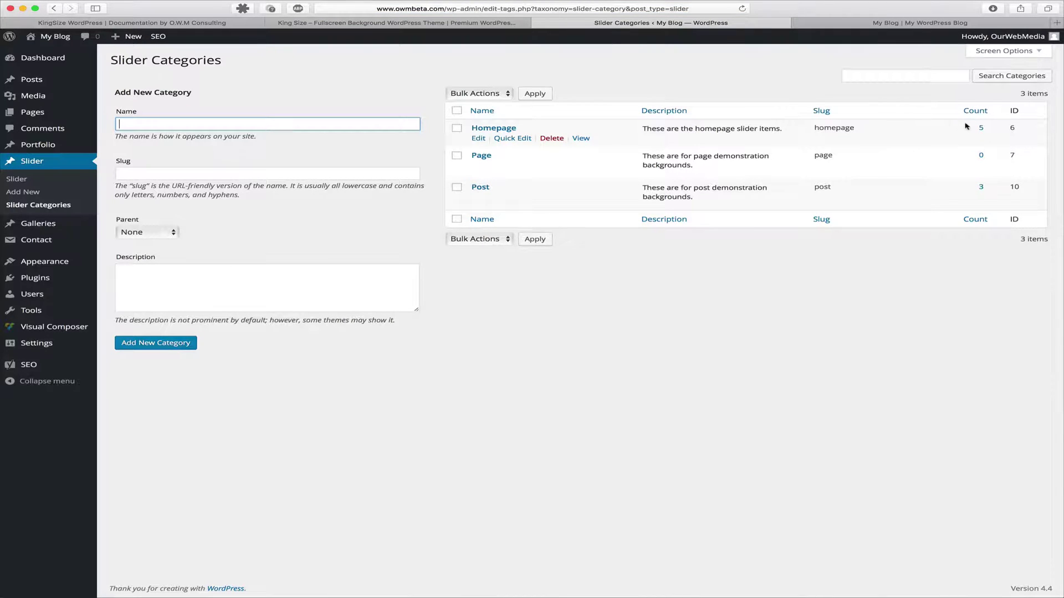
left_click(1012, 111)
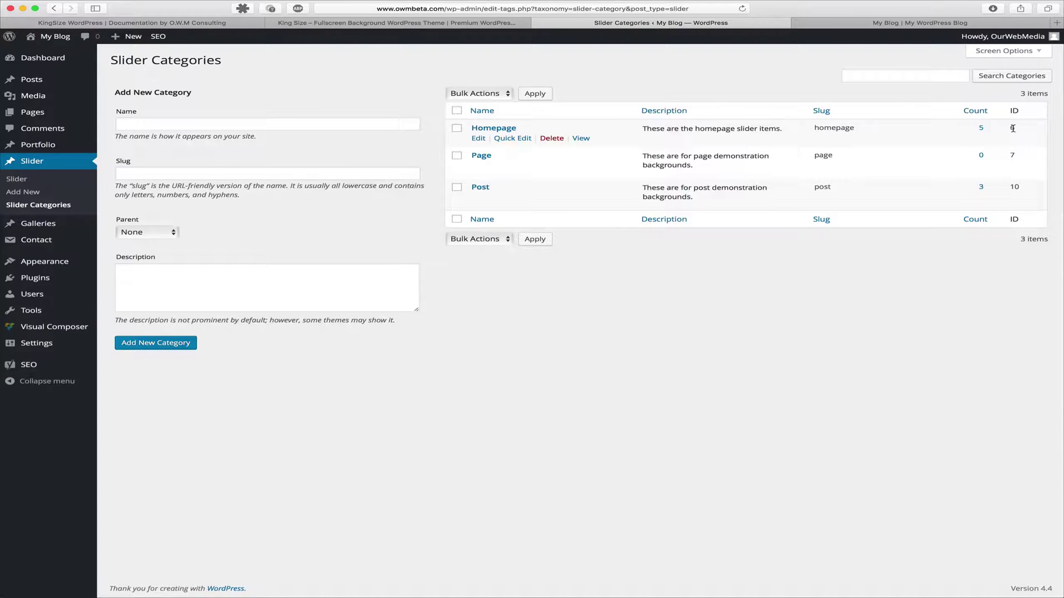
left_click(1013, 128)
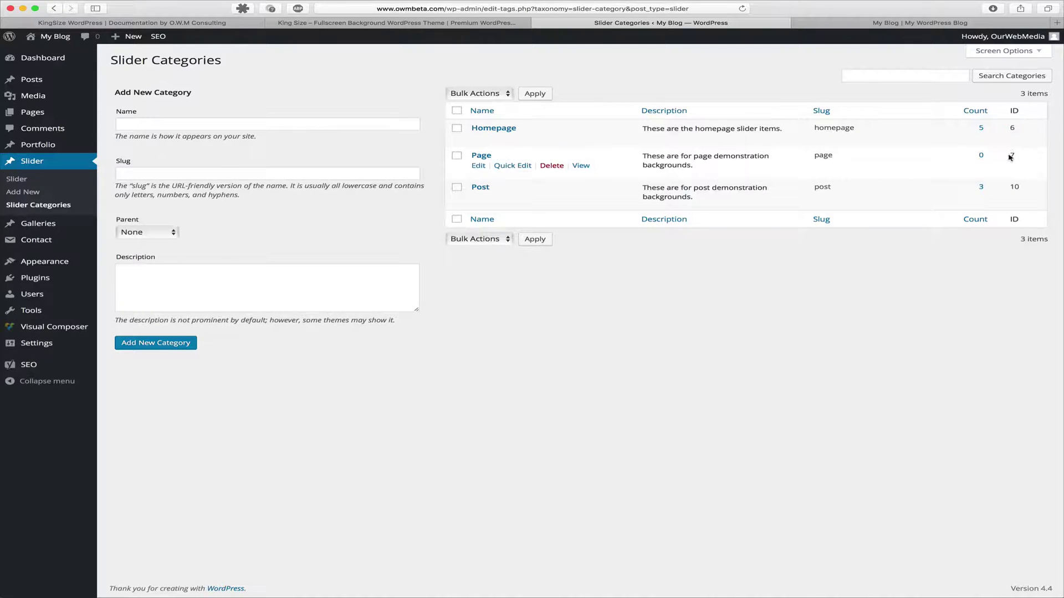
left_click(1012, 154)
In KingSize Theme Options Home Settings, keep Image Slider and check slider category ID 6
mouse_move(78, 262)
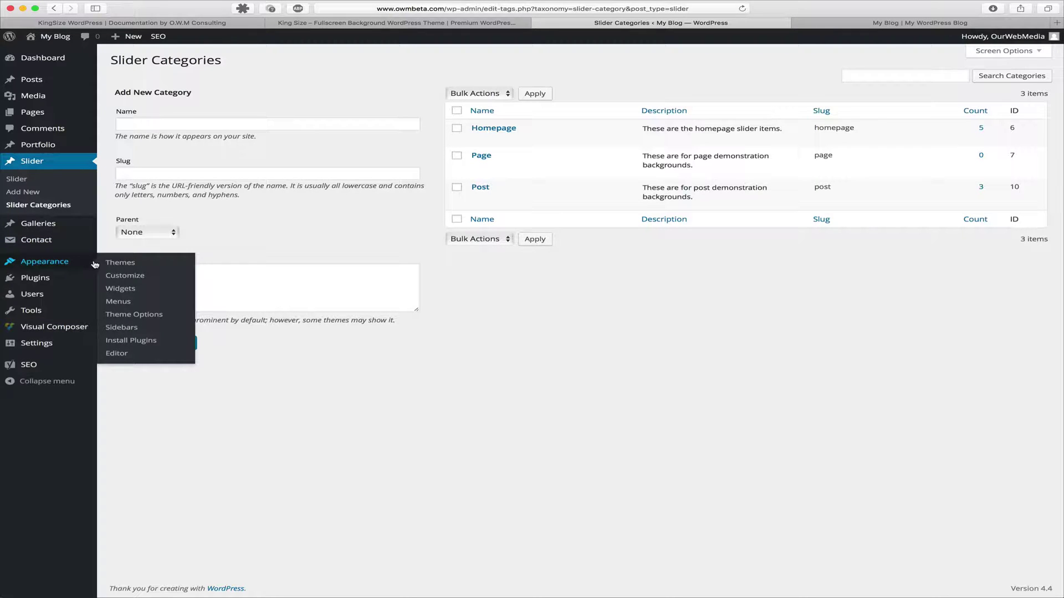
left_click(143, 315)
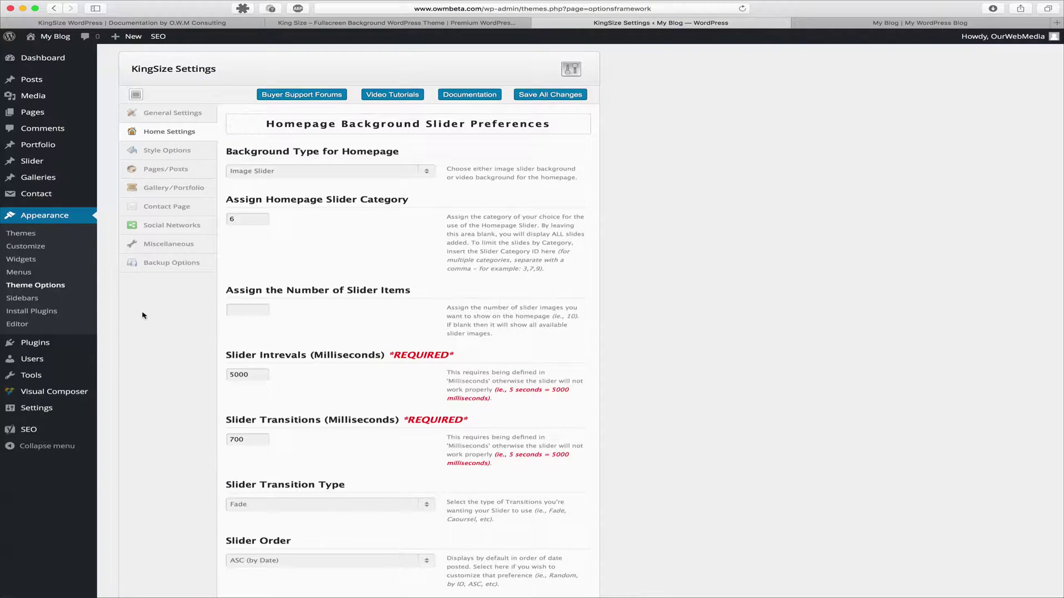
left_click(161, 135)
left_click(271, 174)
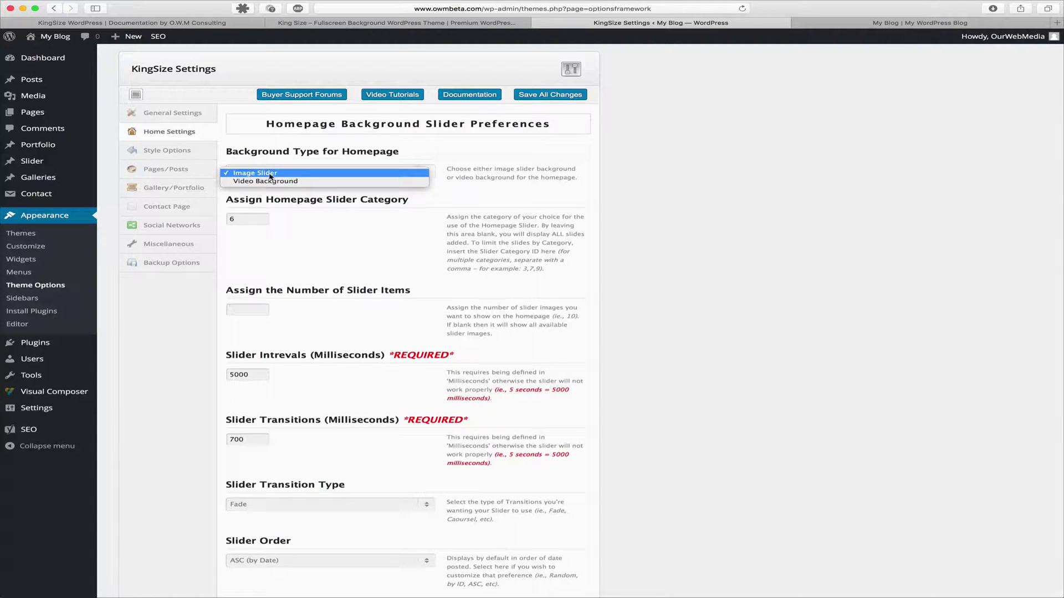
left_click(269, 177)
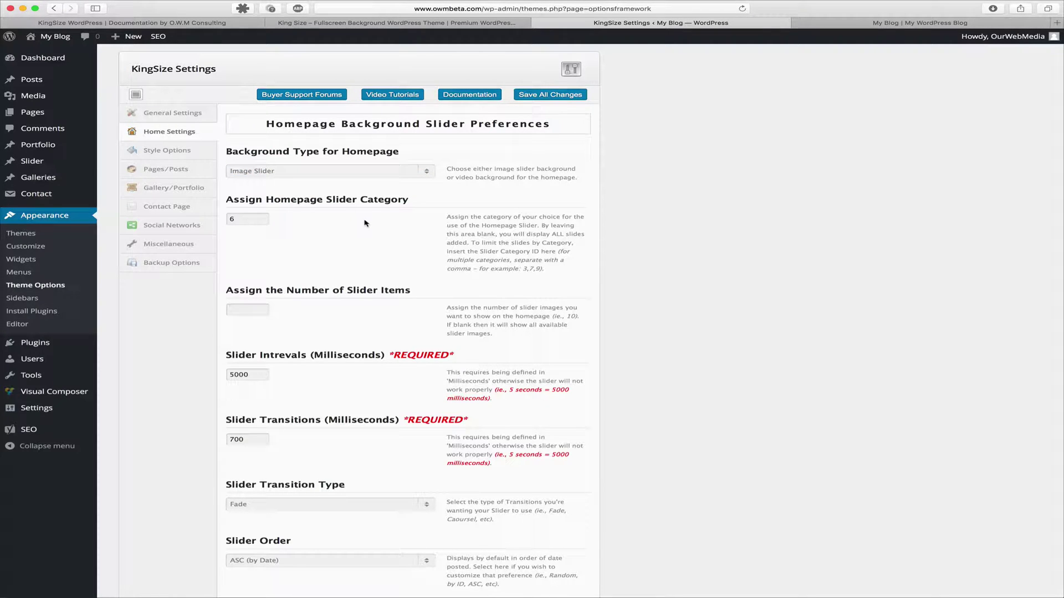
left_click(230, 220)
double_click(230, 220)
Set the number of slider items to 5
scroll(255, 266, "down", 2)
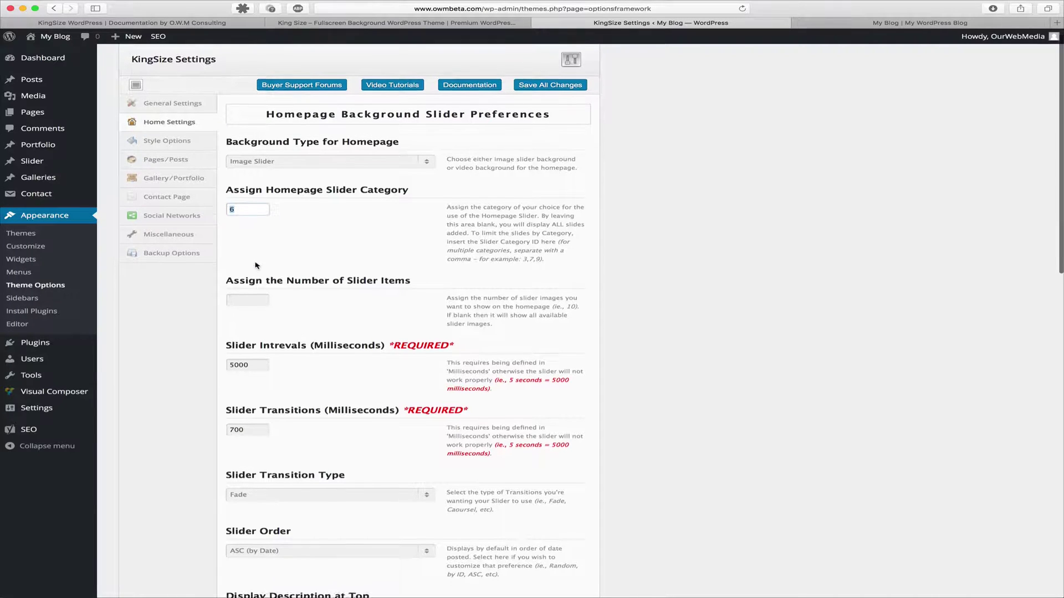
left_click(252, 267)
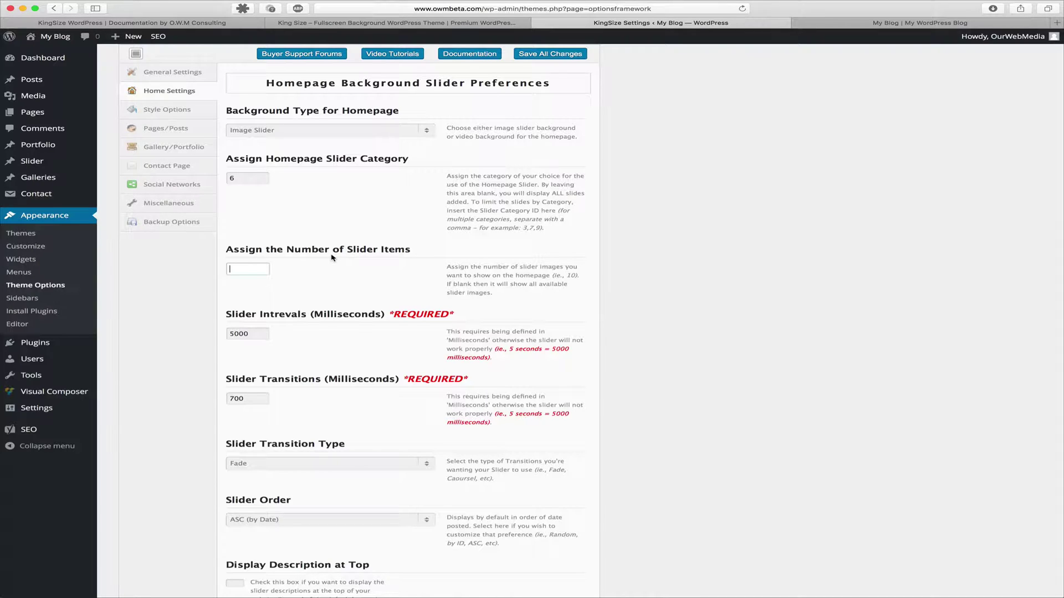
left_click(262, 264)
type("5")
scroll(320, 289, "down", 2)
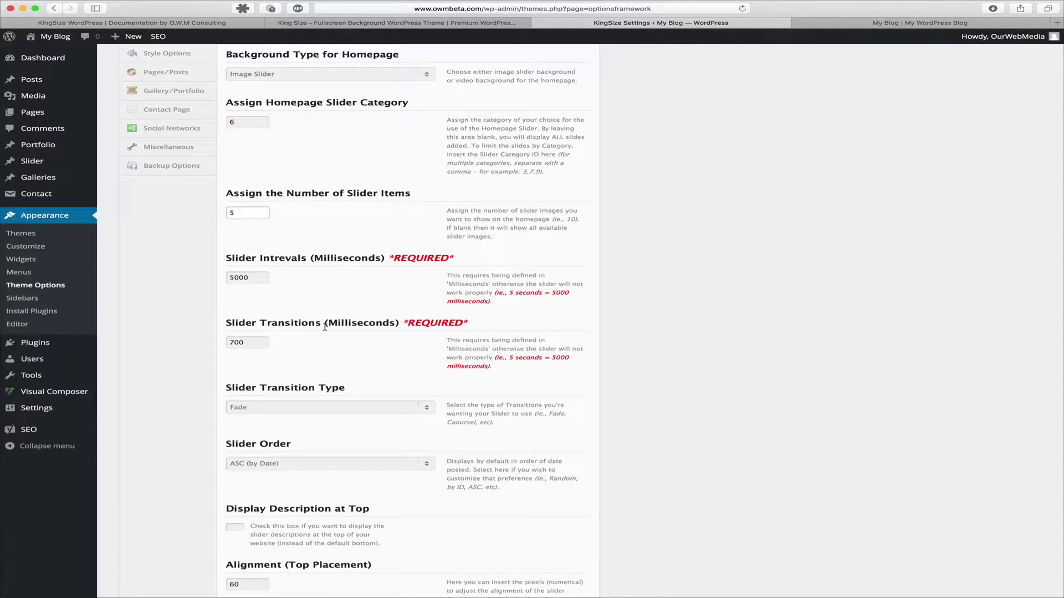
left_click(308, 410)
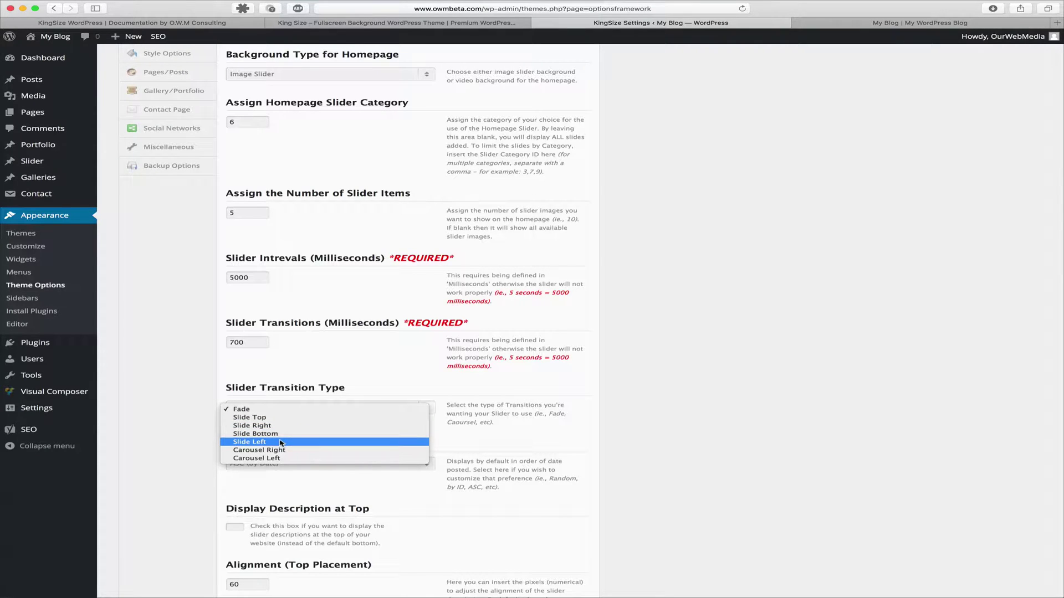
left_click(278, 472)
scroll(277, 474, "down", 2)
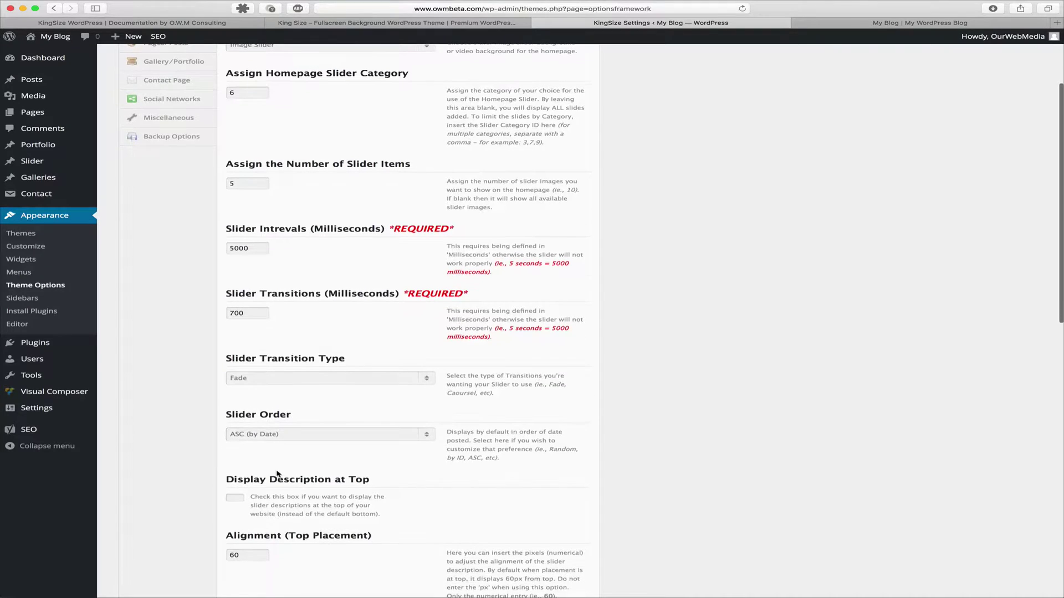
scroll(278, 472, "down", 2)
left_click(285, 411)
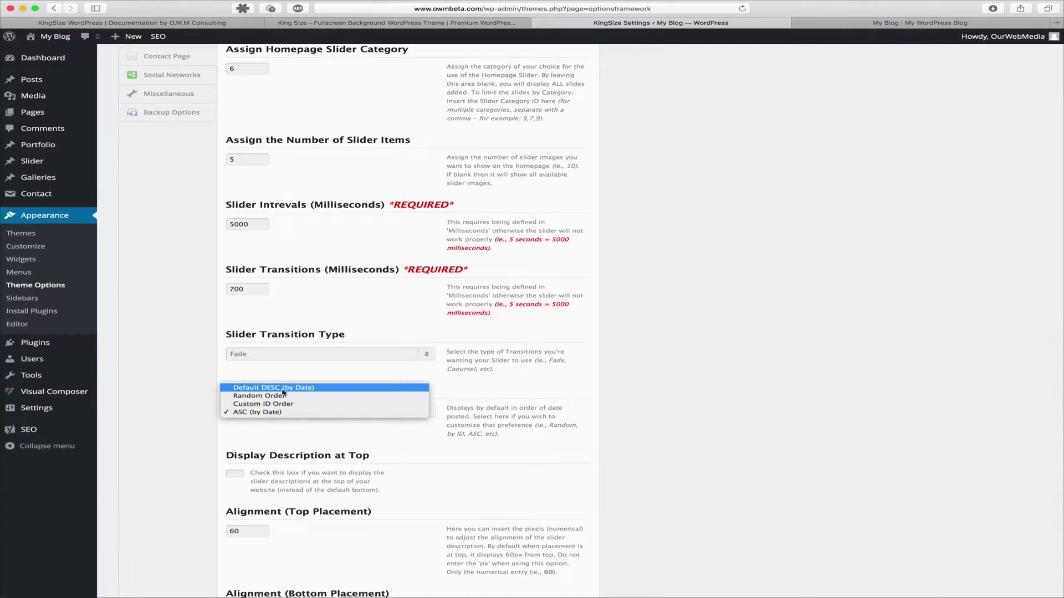
left_click(283, 438)
scroll(280, 435, "down", 3)
scroll(281, 435, "down", 1)
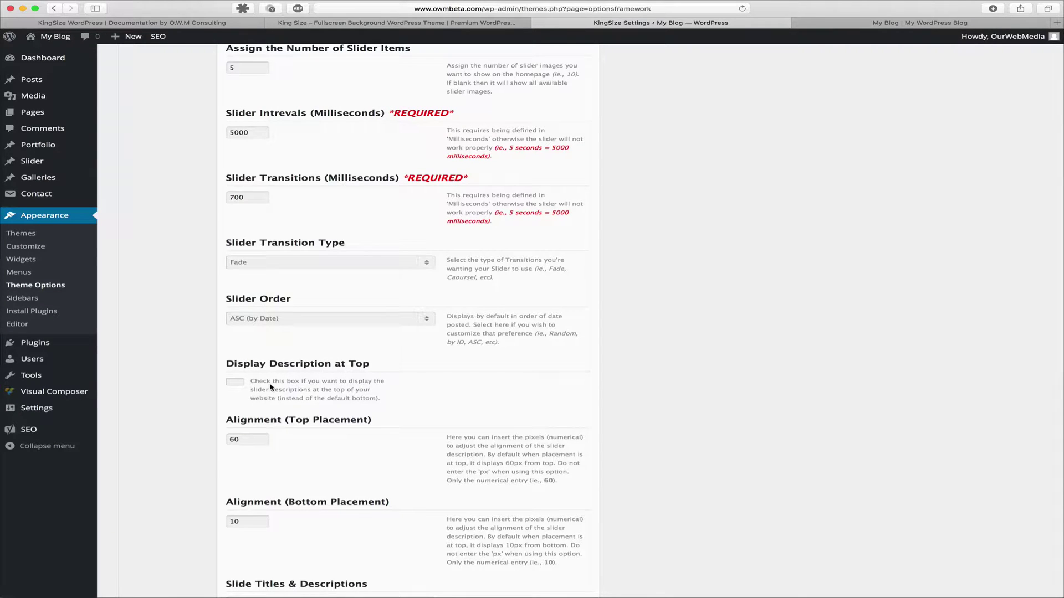
scroll(270, 387, "down", 3)
scroll(272, 387, "down", 2)
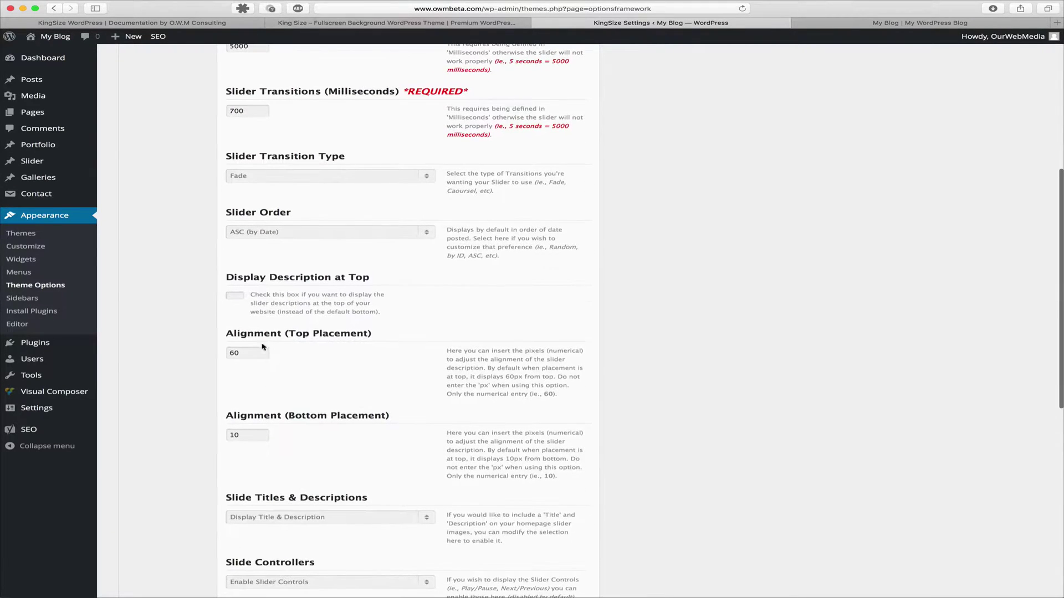
scroll(286, 386, "down", 8)
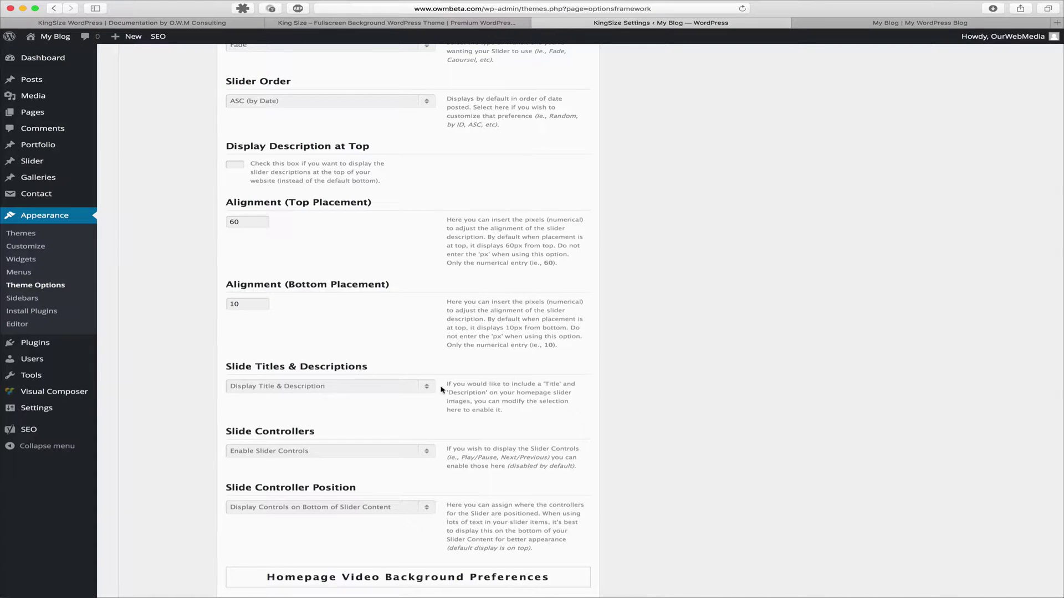
scroll(443, 399, "down", 1)
scroll(443, 398, "down", 3)
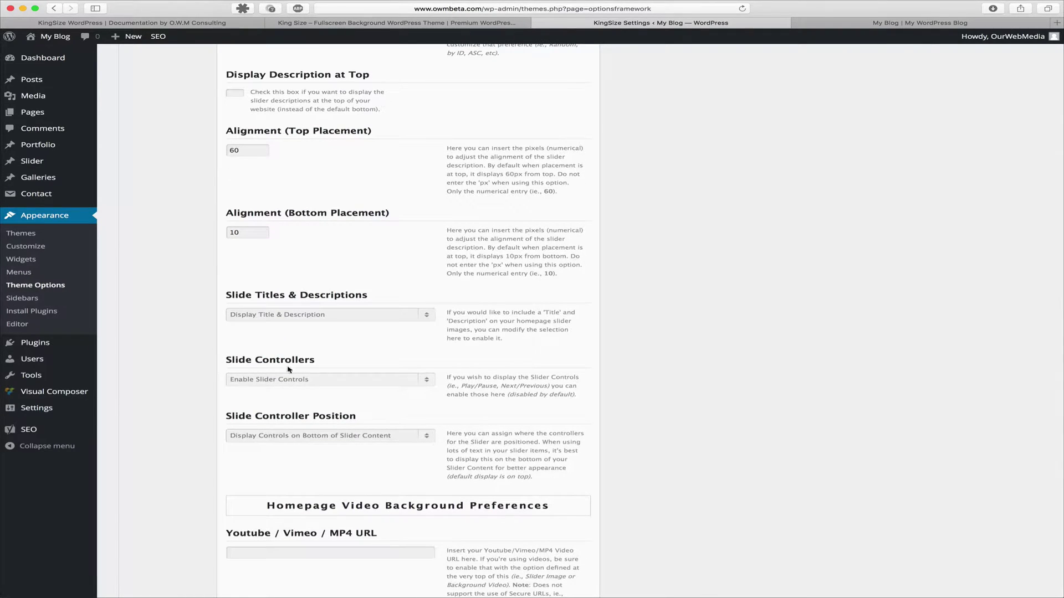
left_click(294, 436)
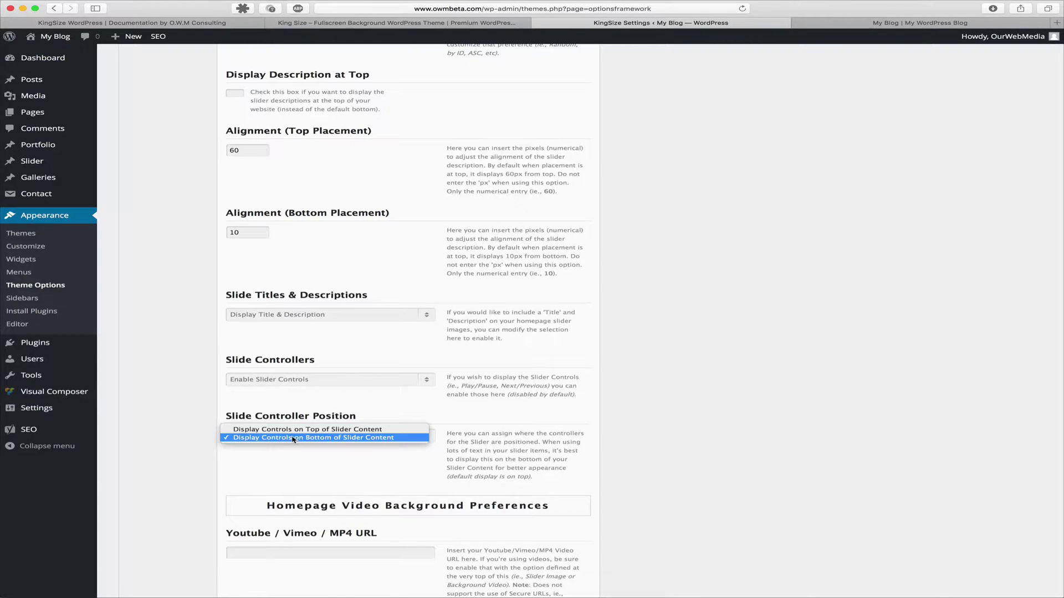
left_click(295, 463)
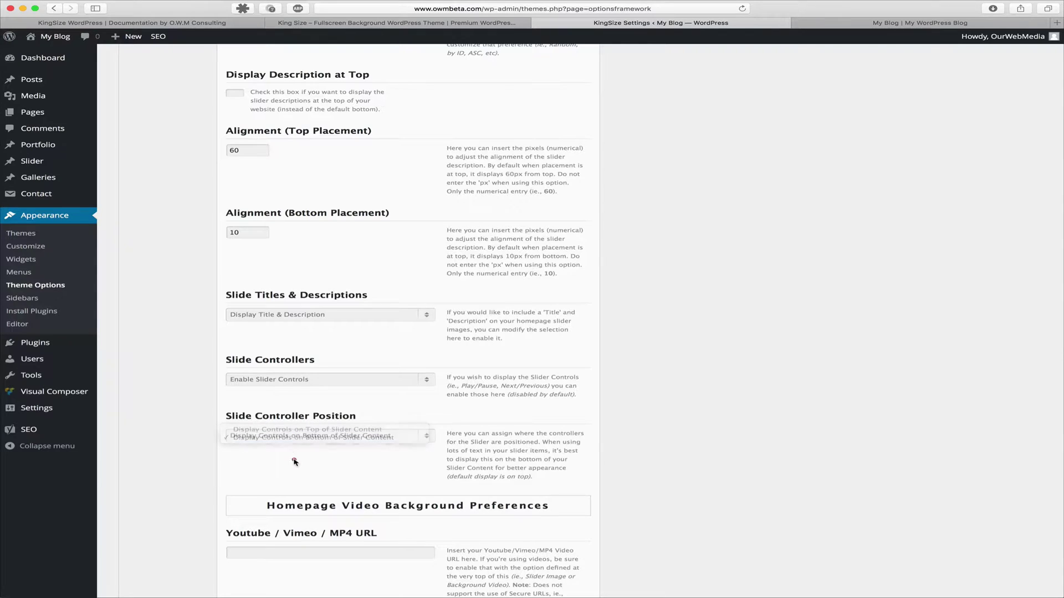
Switch the homepage background type to Video Background and focus the empty Youtube / Vimeo / MP4 URL field
scroll(295, 463, "down", 1)
scroll(315, 256, "up", 10)
scroll(314, 256, "up", 2)
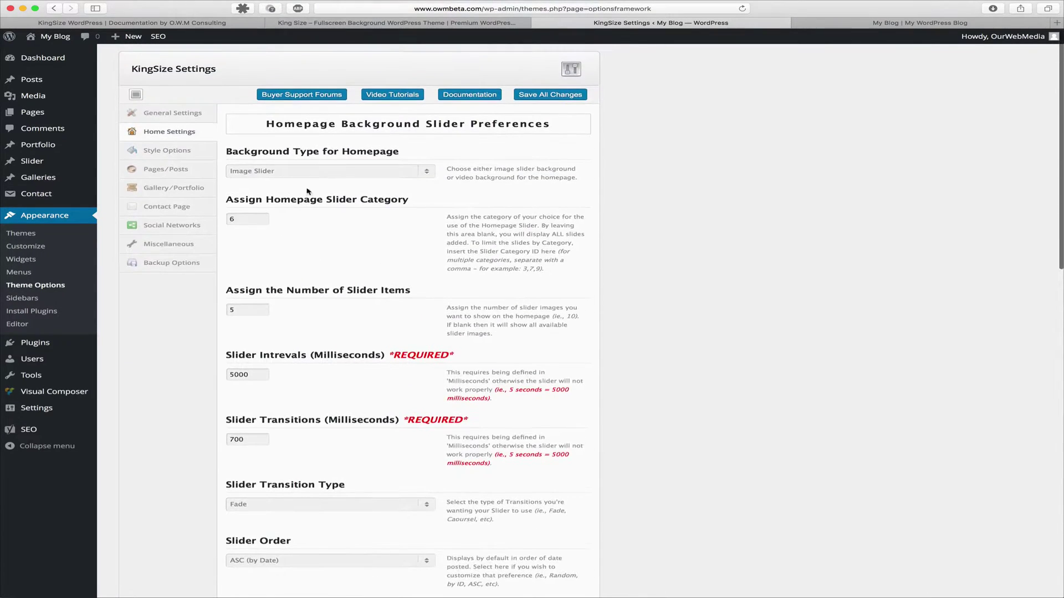
left_click(305, 172)
left_click(306, 181)
scroll(334, 288, "down", 10)
scroll(334, 290, "down", 1)
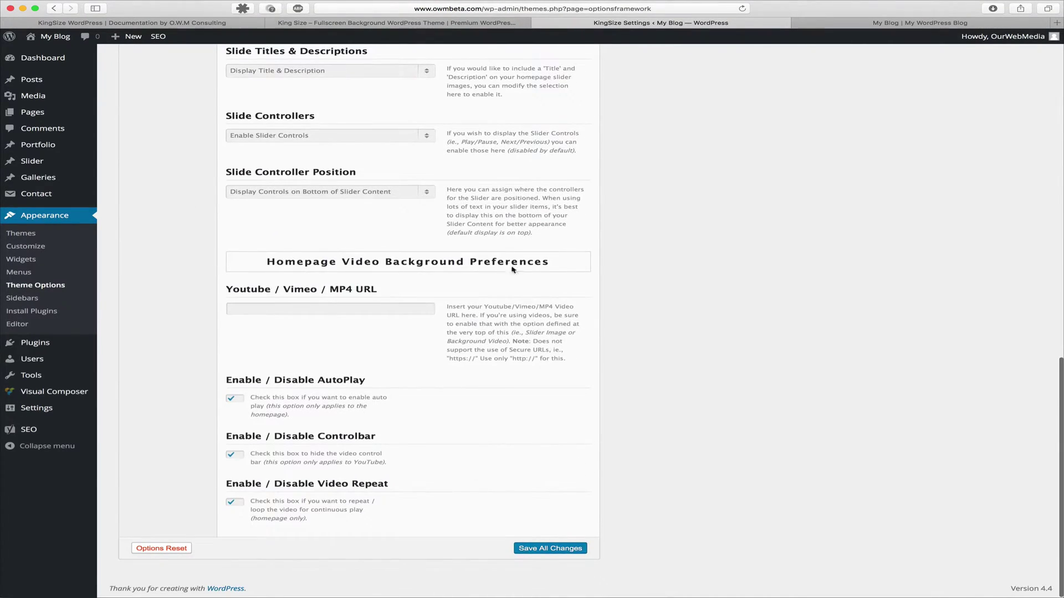
left_click(359, 307)
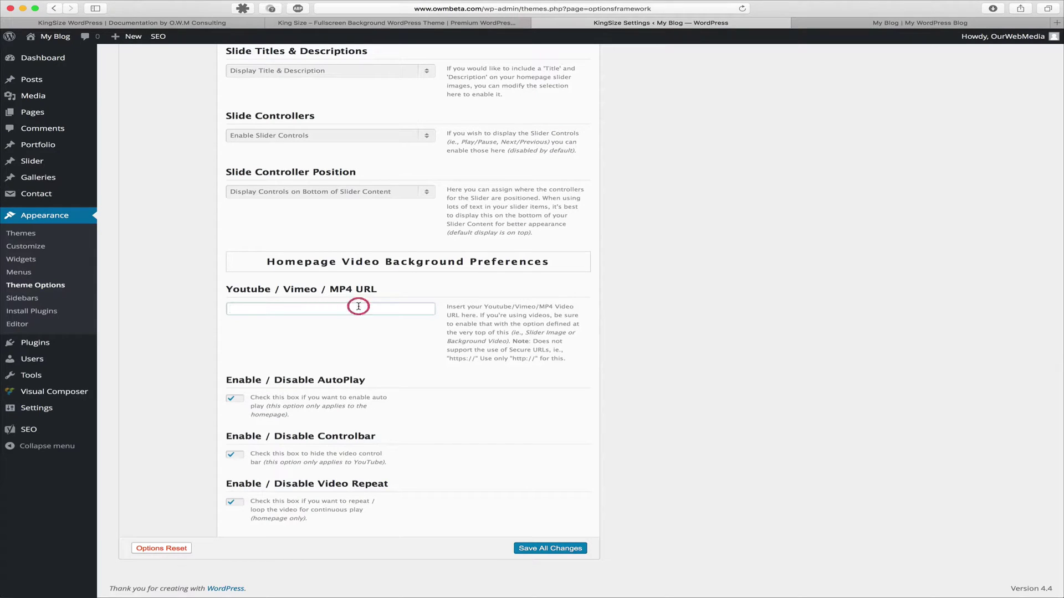